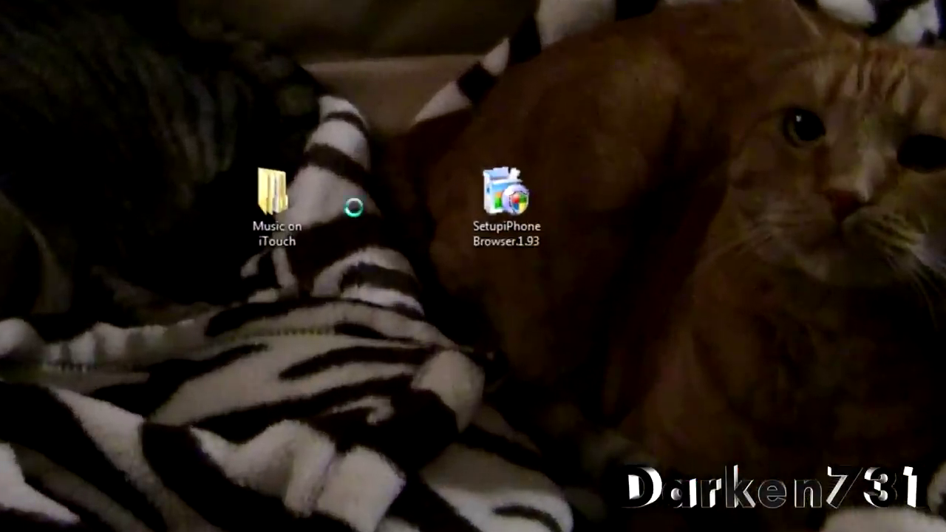
Step: Select the Music on iTouch desktop folder and bring back Firefox's iPhoneBrowser Downloads page
right_click(506, 281)
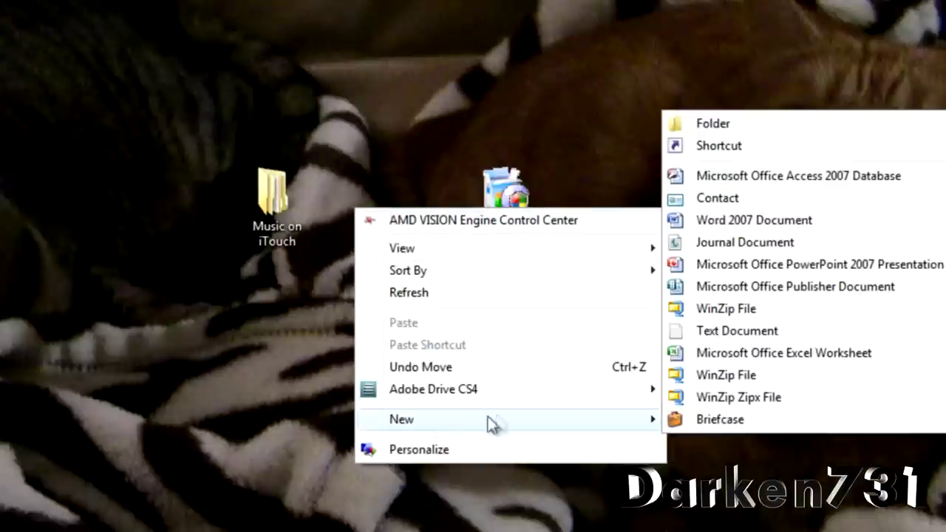
left_click(649, 33)
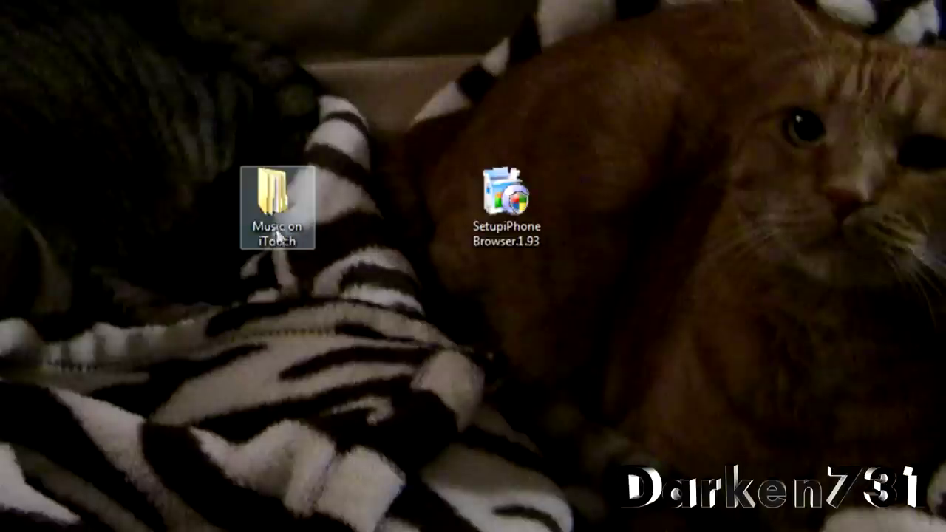
left_click(309, 192)
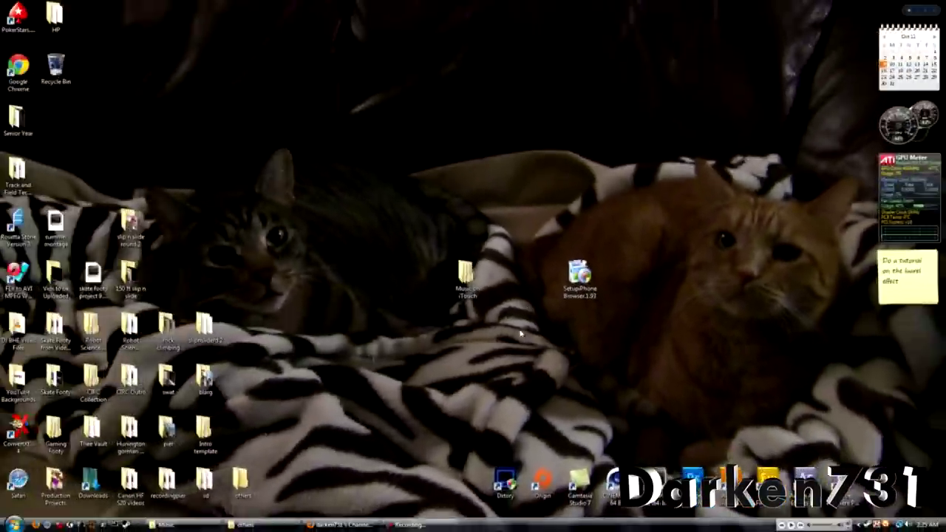
left_click(340, 525)
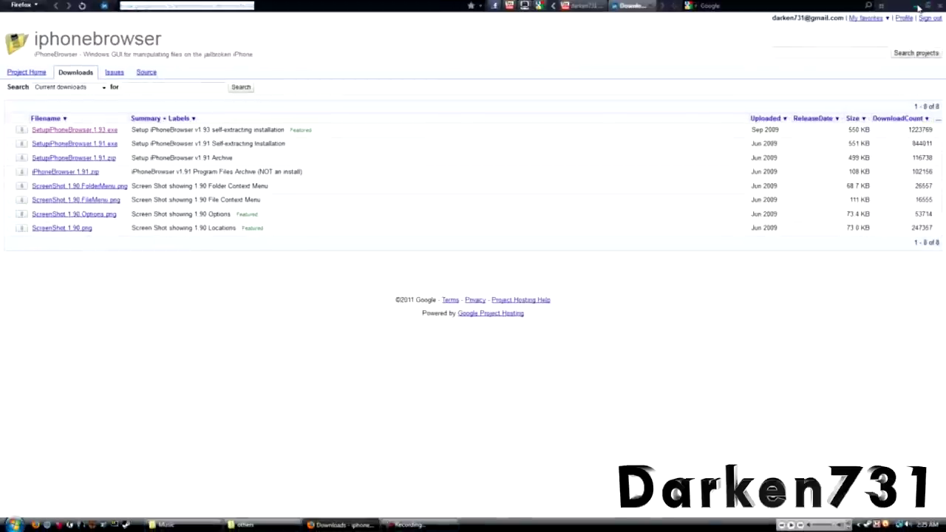
Step: Run SetupiPhoneBrowser.1.93, allow overwrites, and install to C:\Program Files (x86)\iPhoneBrowser\ with defaults
left_click(918, 7)
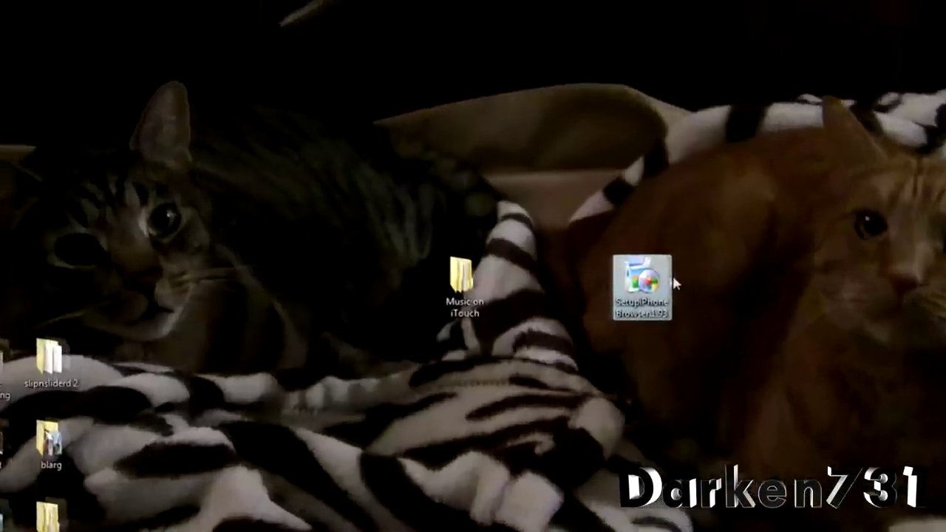
double_click(665, 284)
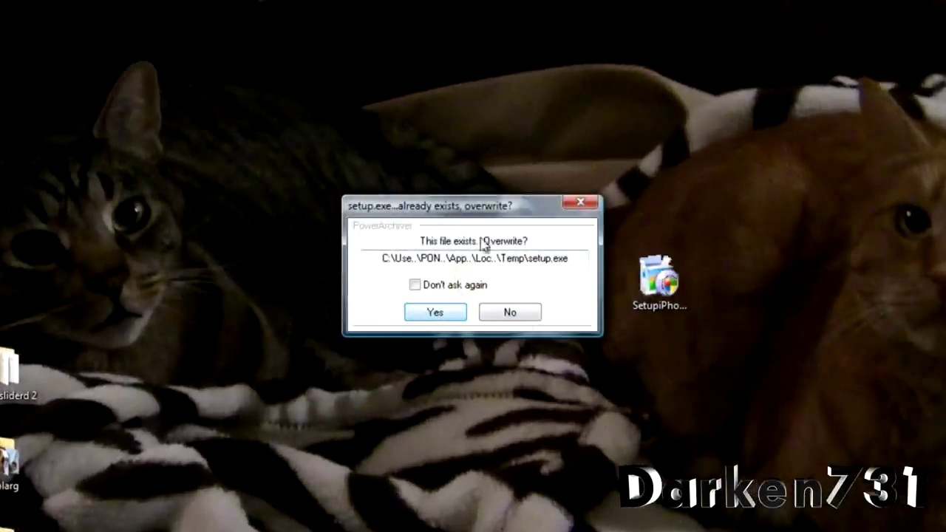
left_click(450, 313)
left_click(447, 314)
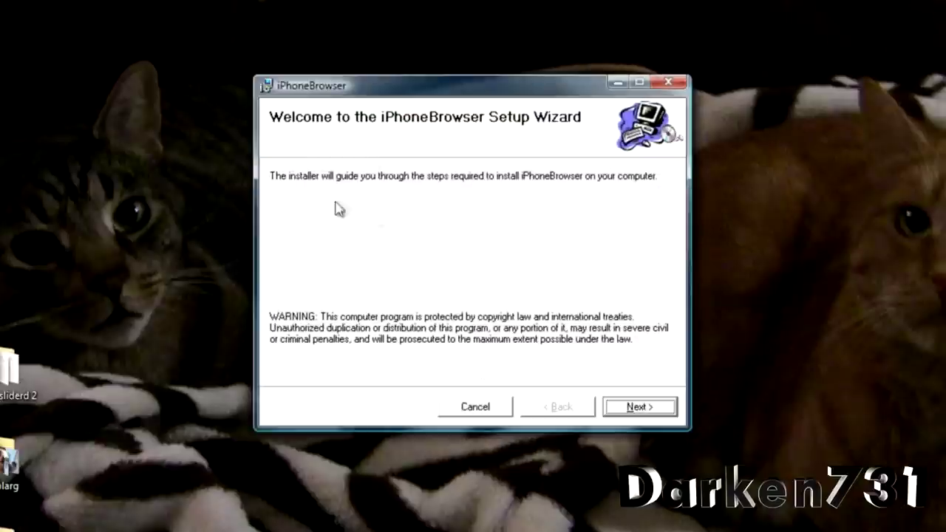
left_click(635, 402)
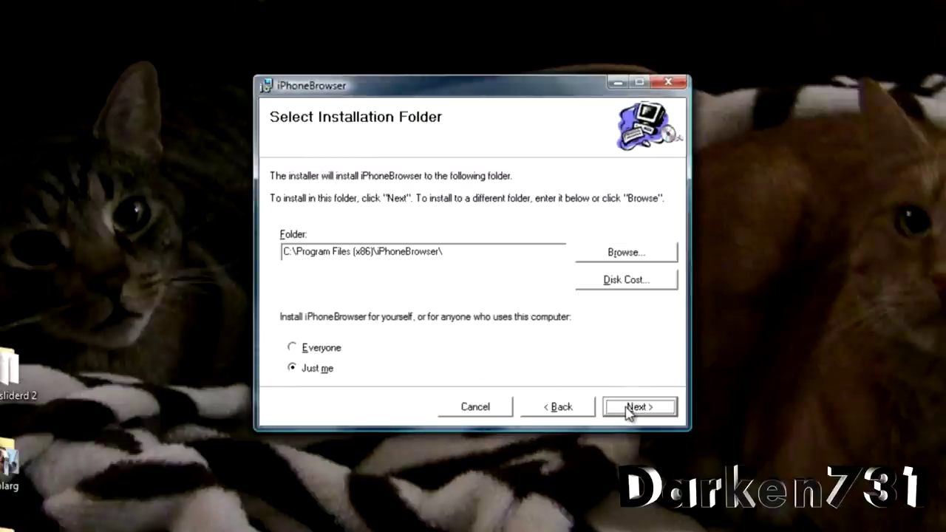
left_click(628, 408)
left_click(639, 409)
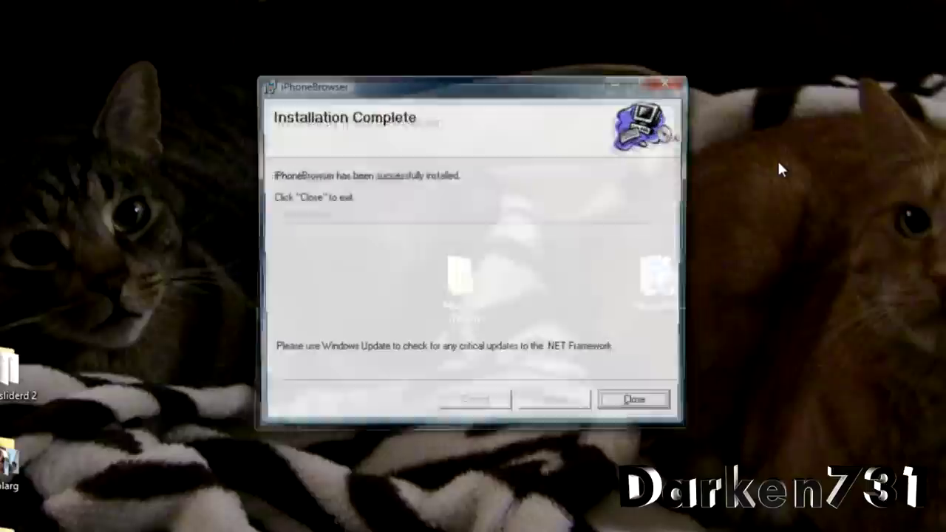
key("Return")
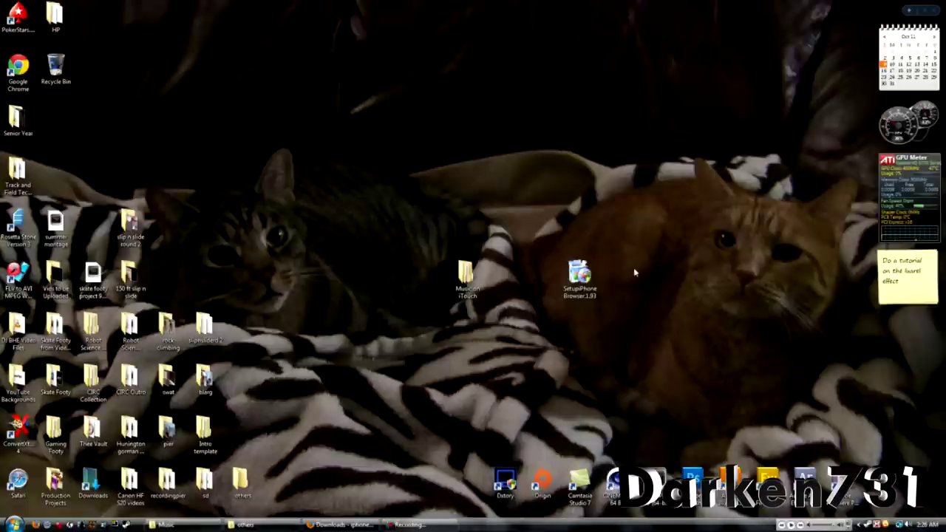
Step: Place the setup file beside Music on iTouch, then launch iPhoneBrowser via a Start search for 'iph'
left_click_drag(584, 281, 550, 253)
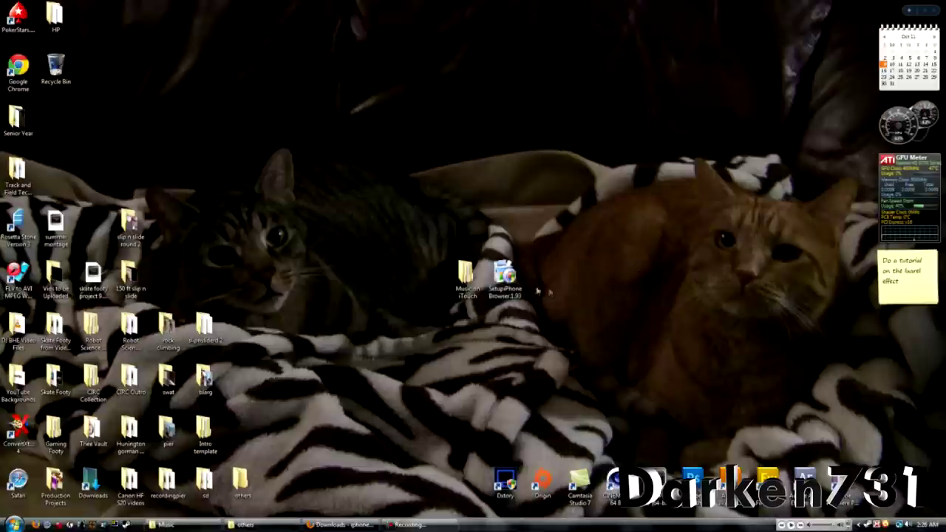
left_click(16, 524)
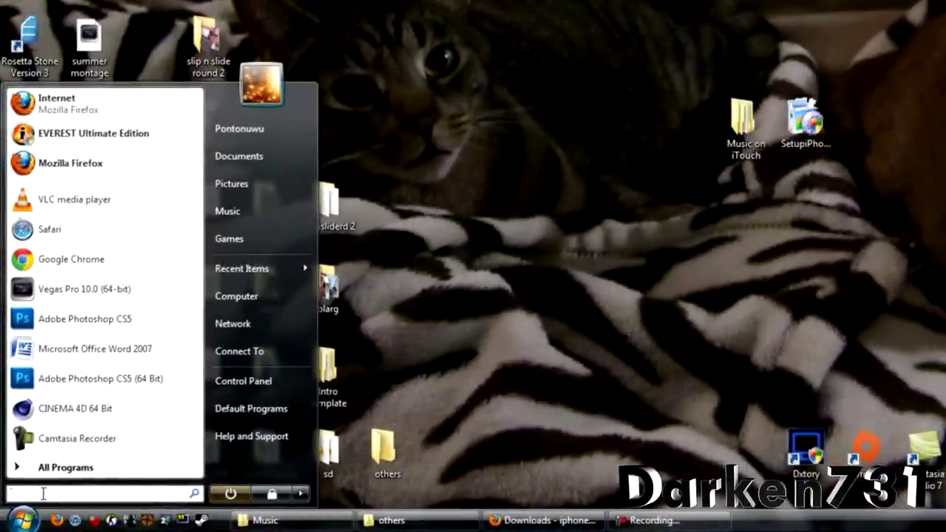
type("iphone")
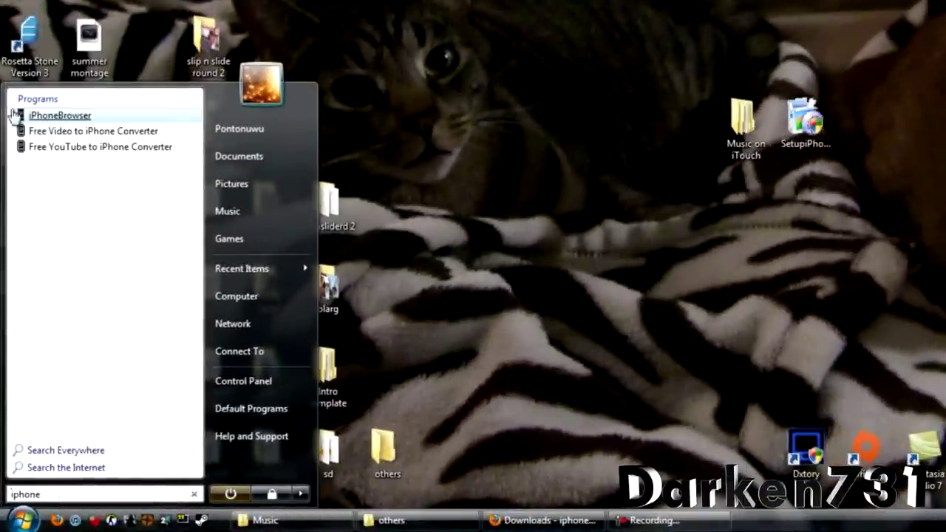
left_click(68, 116)
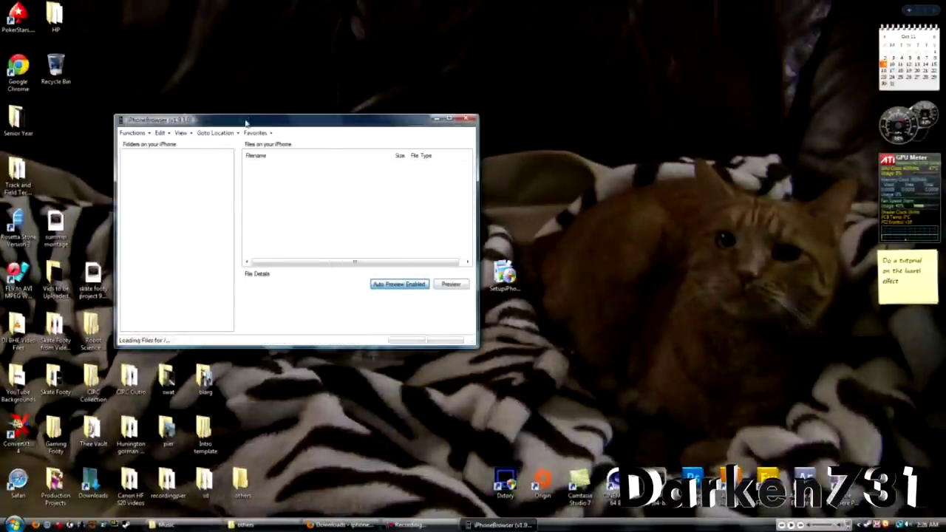
Step: Expand the iPod's iTunes_Control and Music folders to list F00–F11, and open Music
left_click_drag(247, 123, 425, 198)
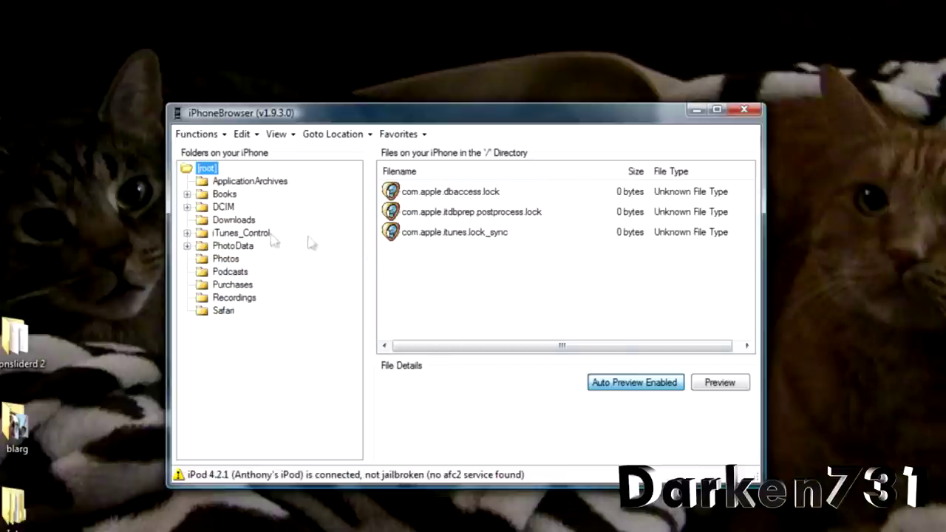
left_click(187, 233)
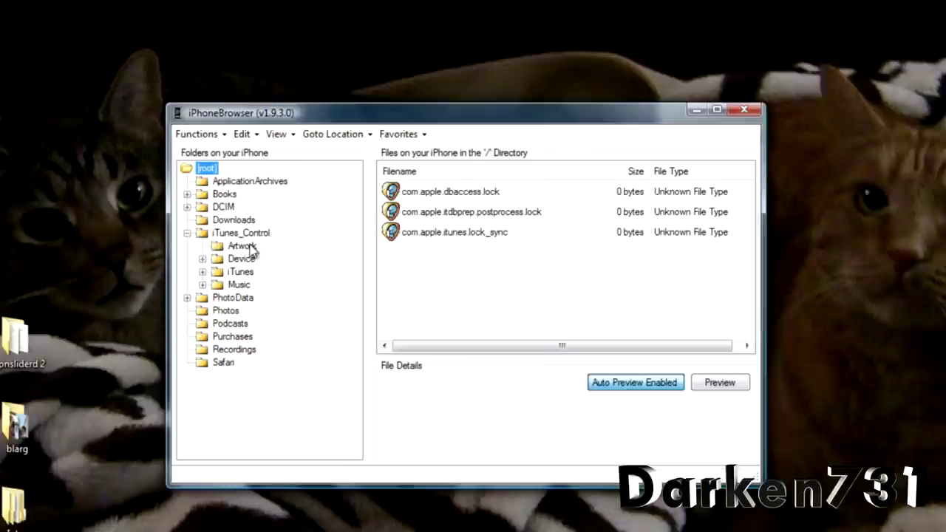
left_click(202, 285)
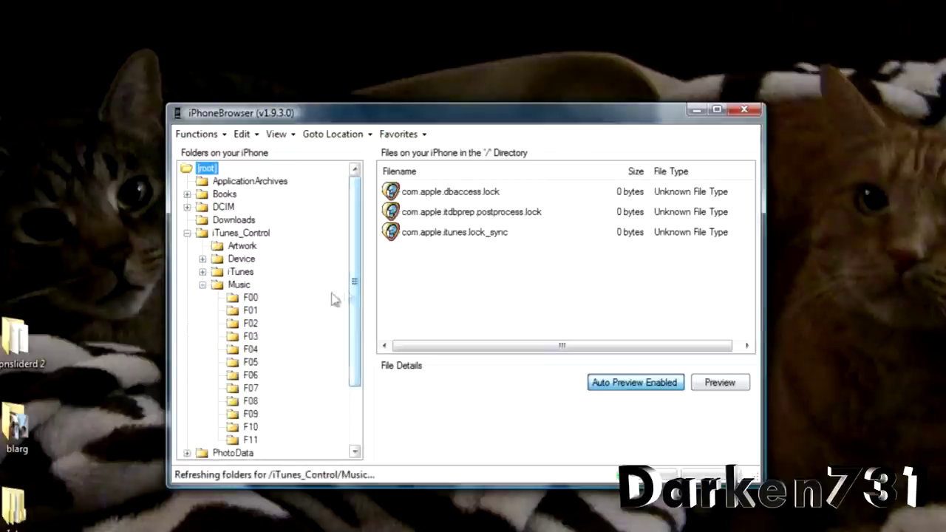
left_click(238, 287)
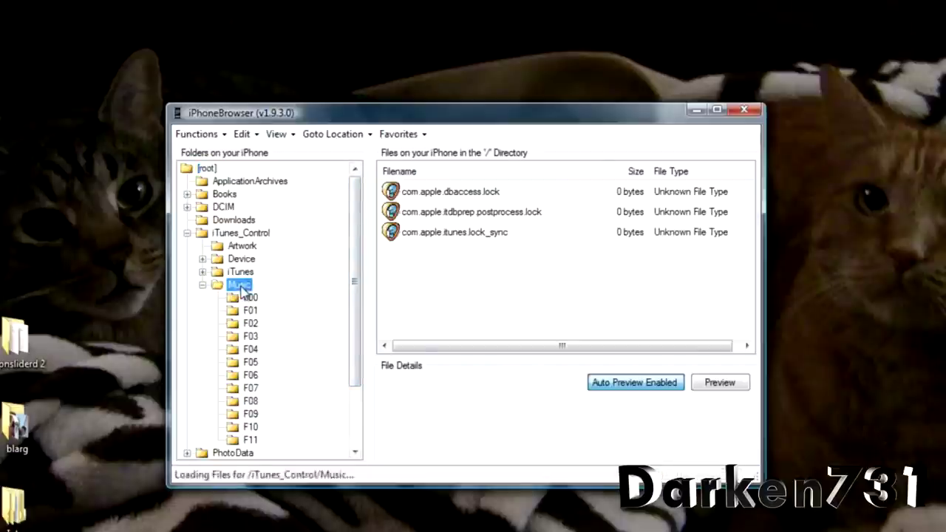
Step: Start saving the Music folder, browse Users to the Desktop, then cancel and collapse Music
right_click(243, 289)
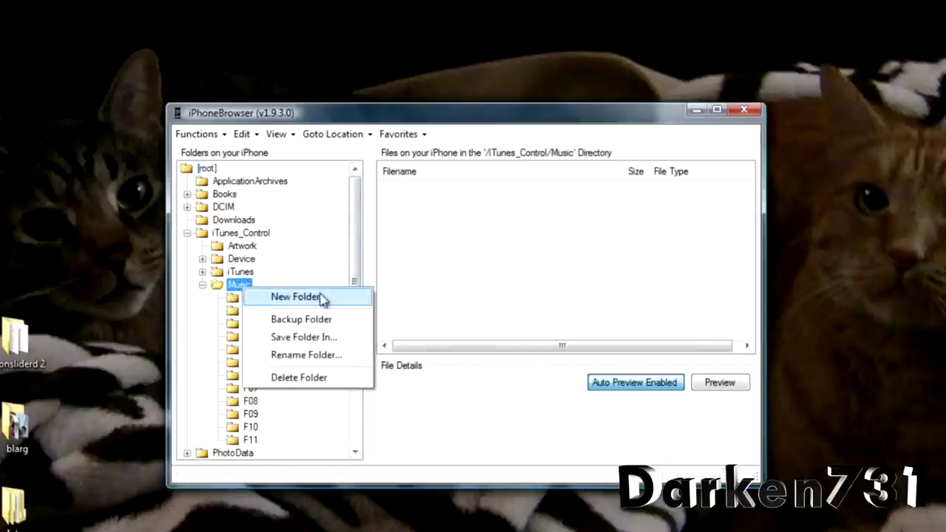
left_click(303, 338)
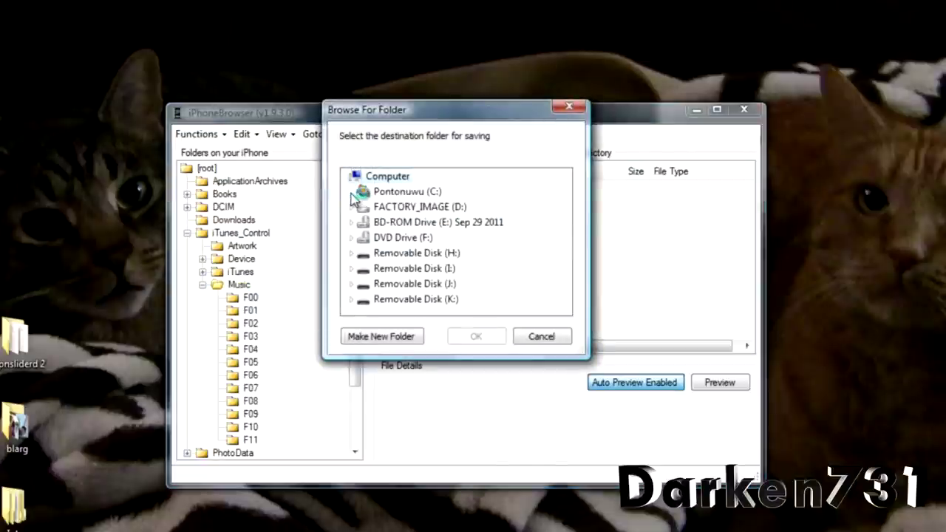
left_click(607, 138)
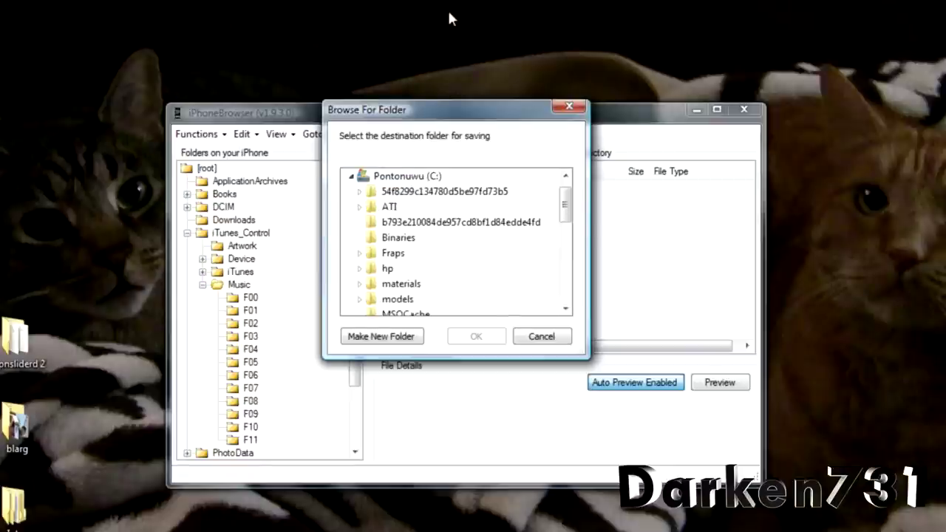
left_click_drag(567, 215, 545, 266)
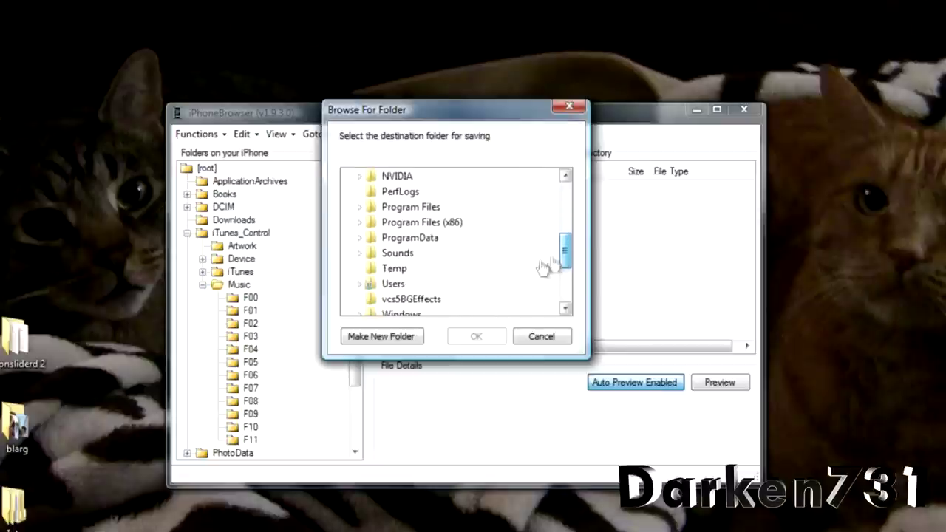
left_click(360, 284)
left_click(366, 286)
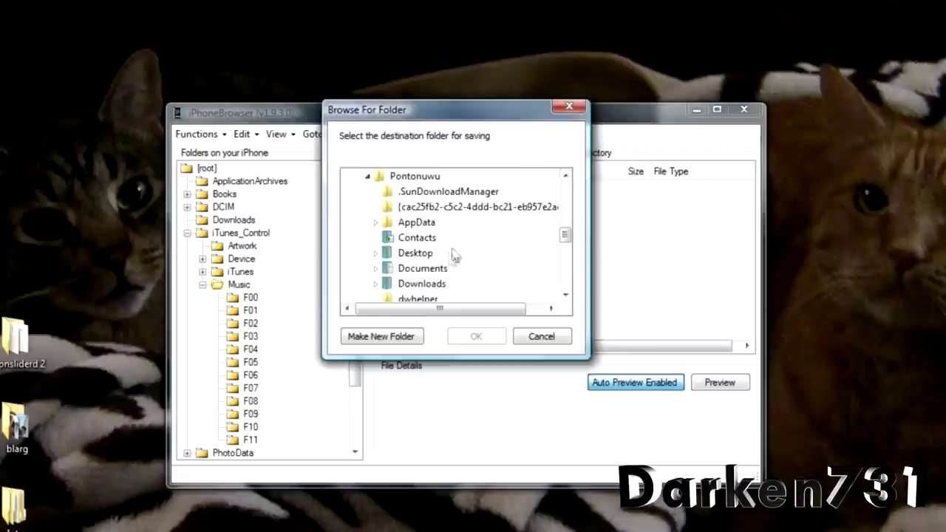
left_click(376, 253)
left_click_drag(566, 223, 568, 242)
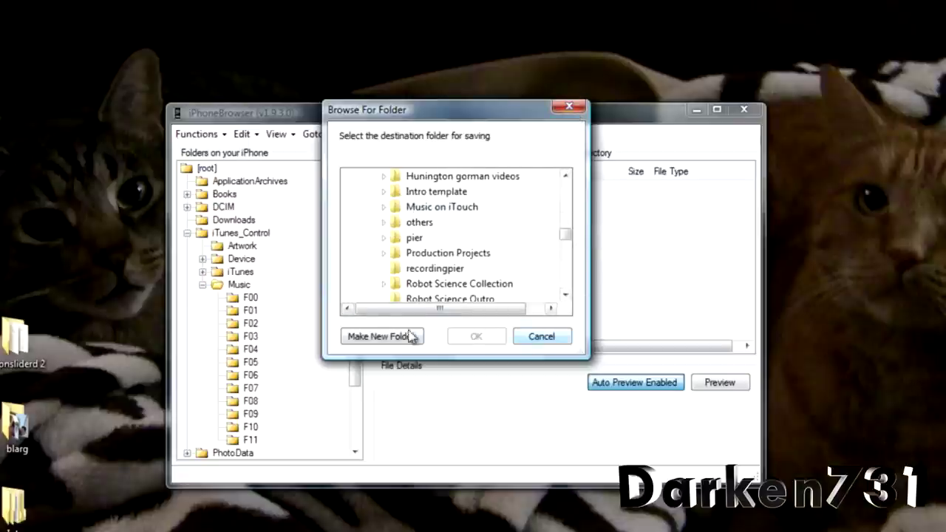
left_click(569, 107)
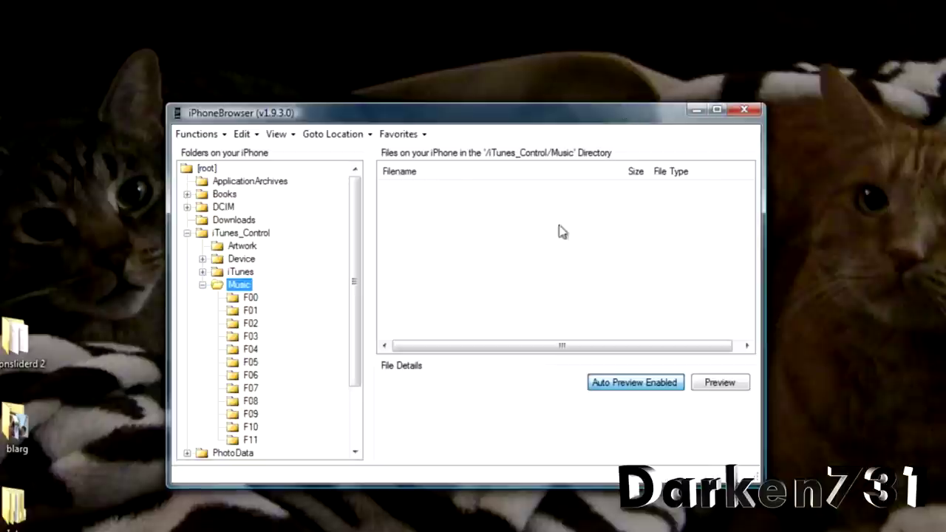
left_click(202, 286)
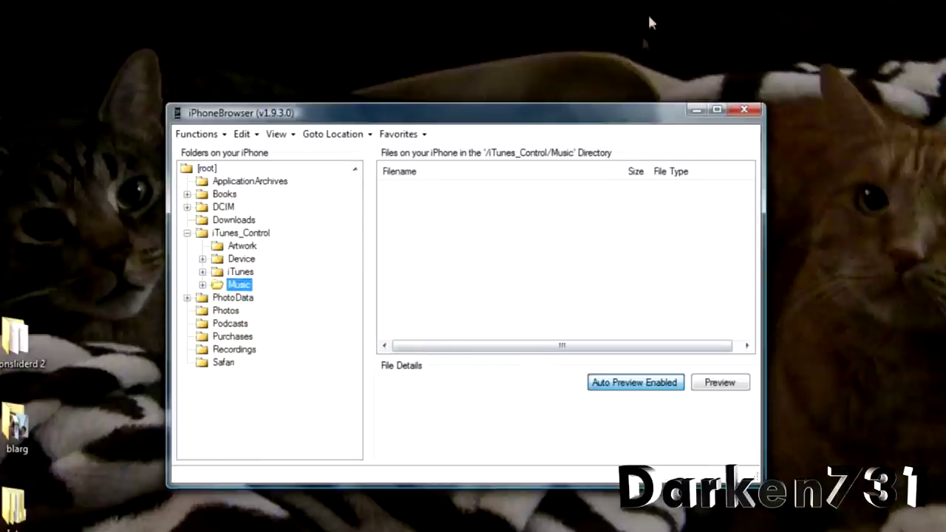
Step: Reposition the iPhoneBrowser window and collapse the iTunes_Control folder
left_click_drag(614, 116, 655, 57)
left_click(210, 170)
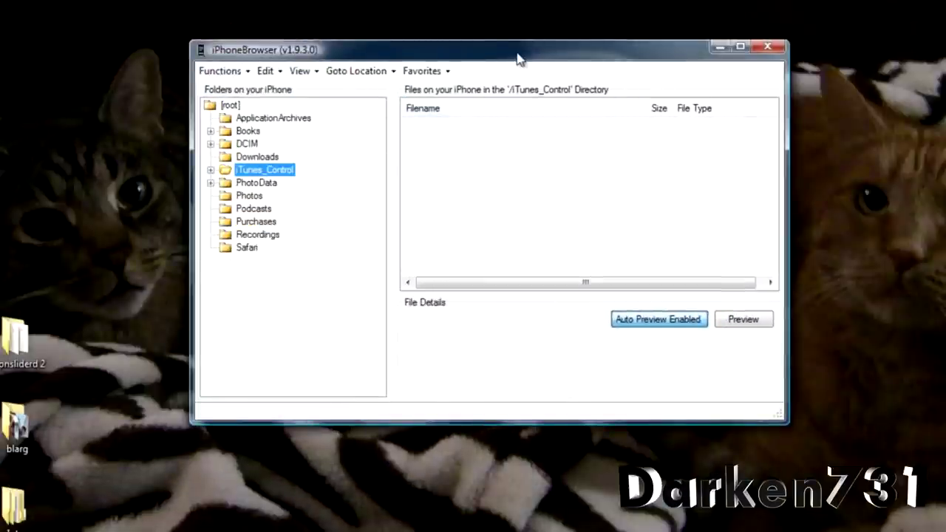
left_click_drag(520, 57, 535, 99)
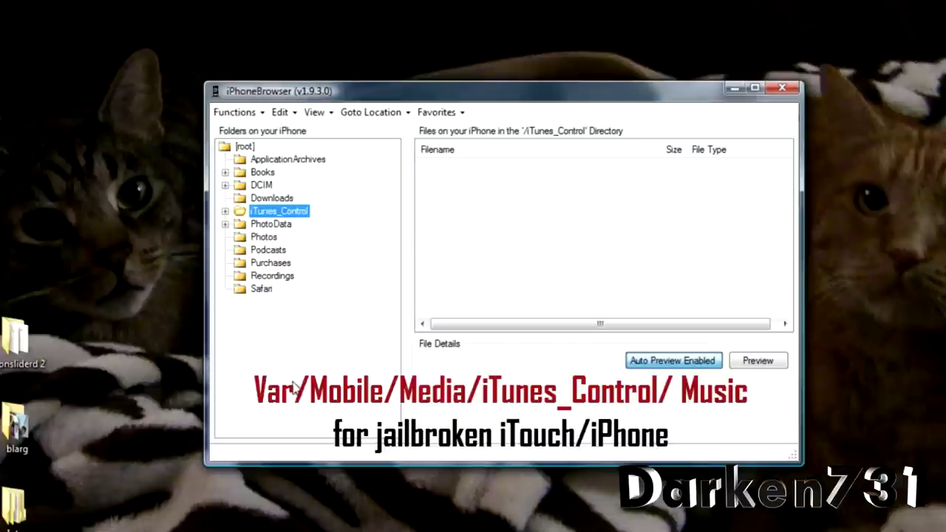
Step: Re-expand iTunes_Control and Music, then bring up the Music folder's Save Folder In... menu
left_click(225, 212)
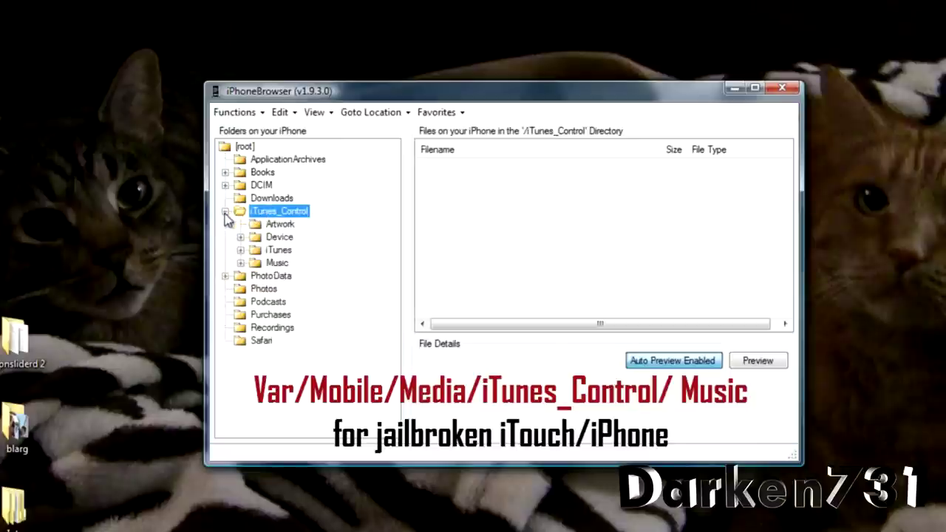
left_click(240, 250)
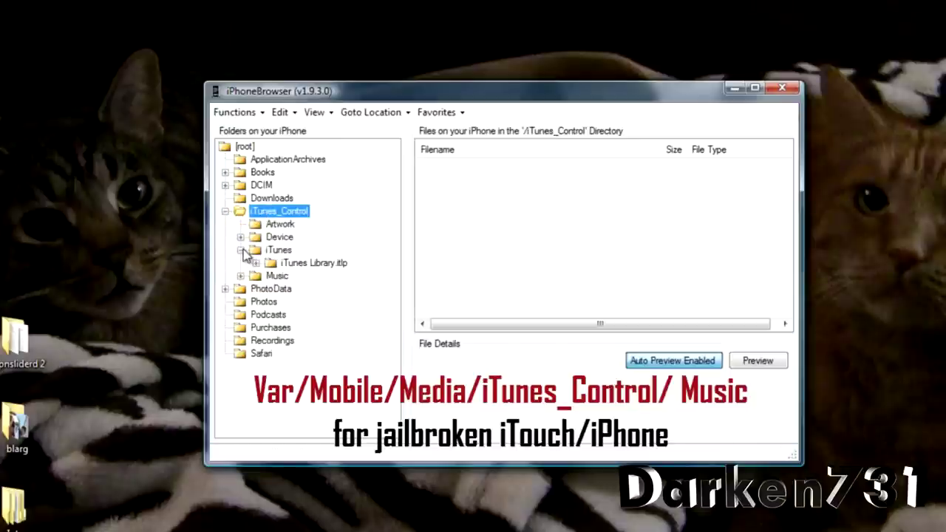
left_click(240, 251)
left_click(240, 263)
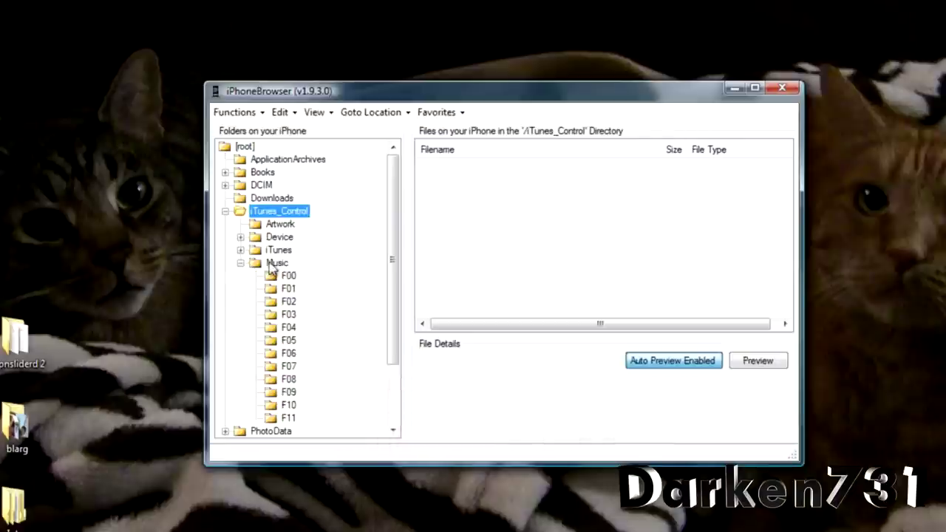
left_click(272, 264)
right_click(279, 263)
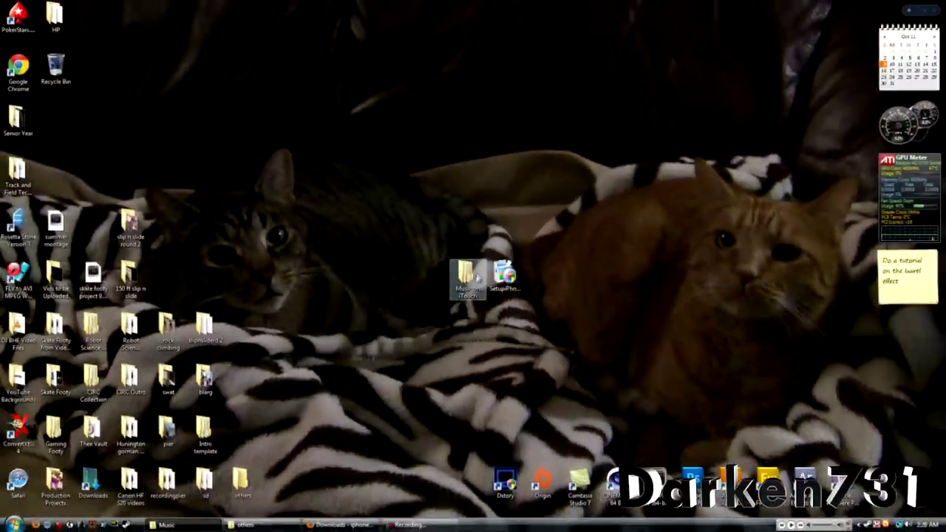
Step: Launch iTunes and restore it to a smaller window moved up and left
left_click(458, 326)
left_click(848, 526)
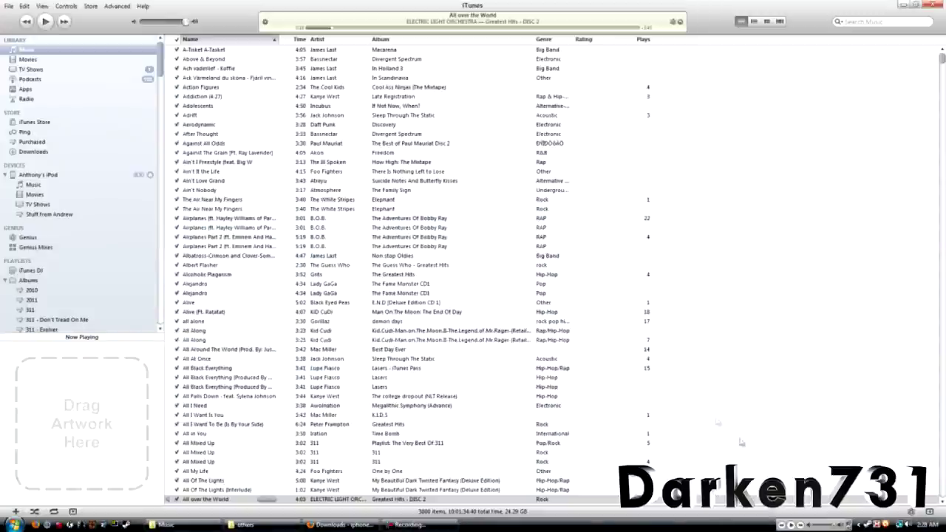
left_click(915, 5)
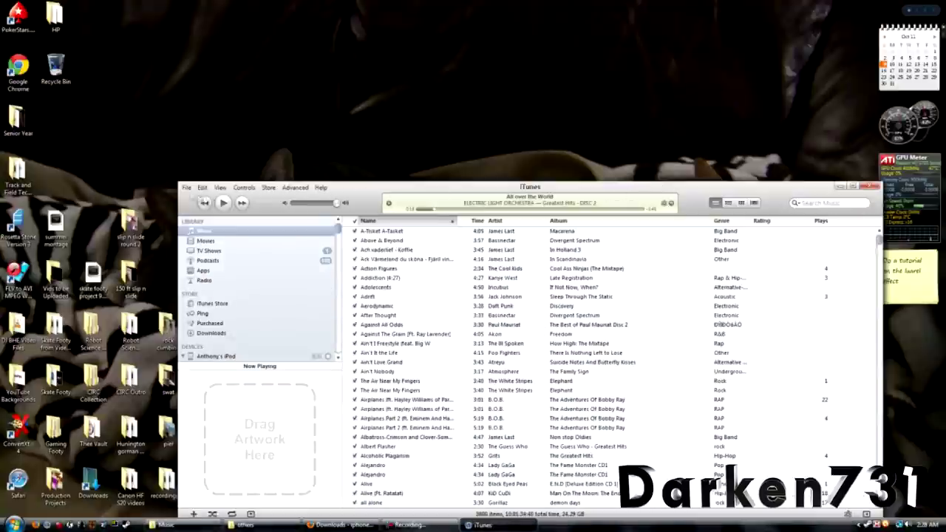
left_click_drag(406, 196, 376, 123)
Step: Browse Add Folder to Library to Desktop > Music on iTouch > Music, then cancel without adding
left_click(149, 115)
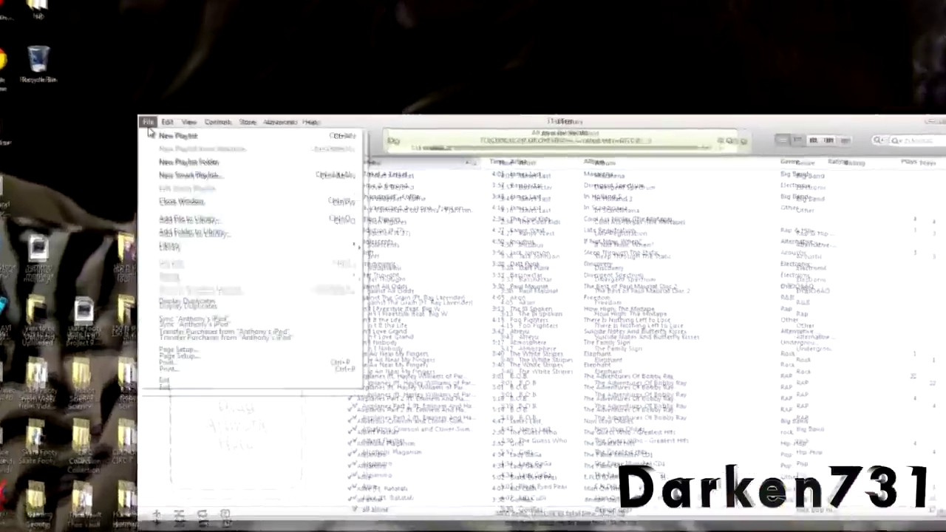
left_click(148, 123)
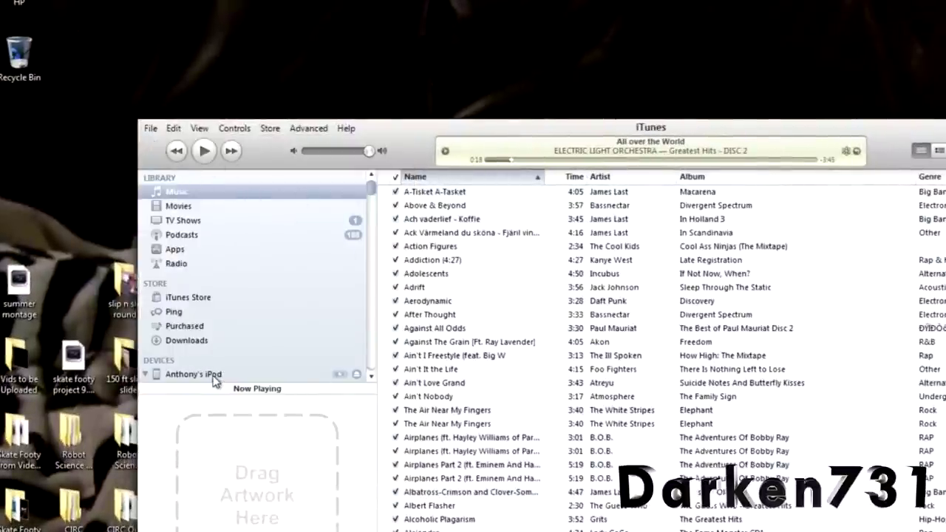
left_click(150, 128)
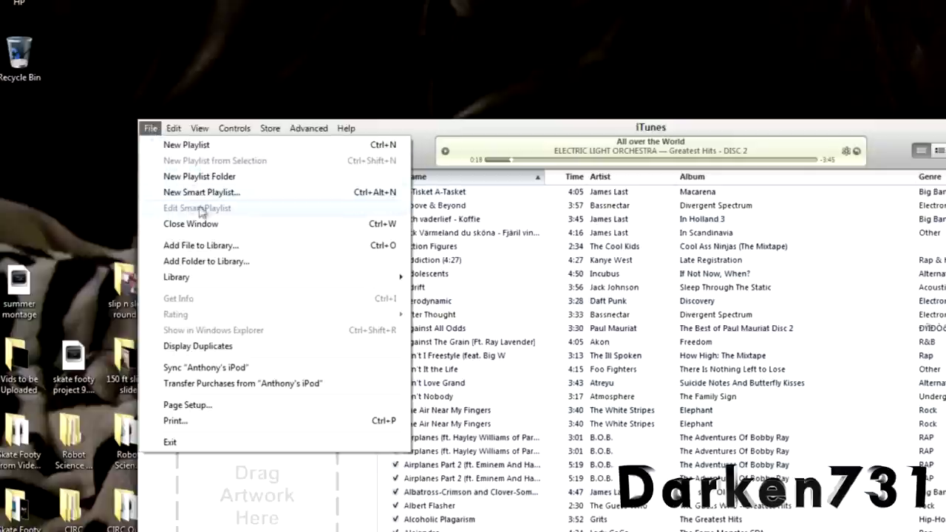
left_click(208, 261)
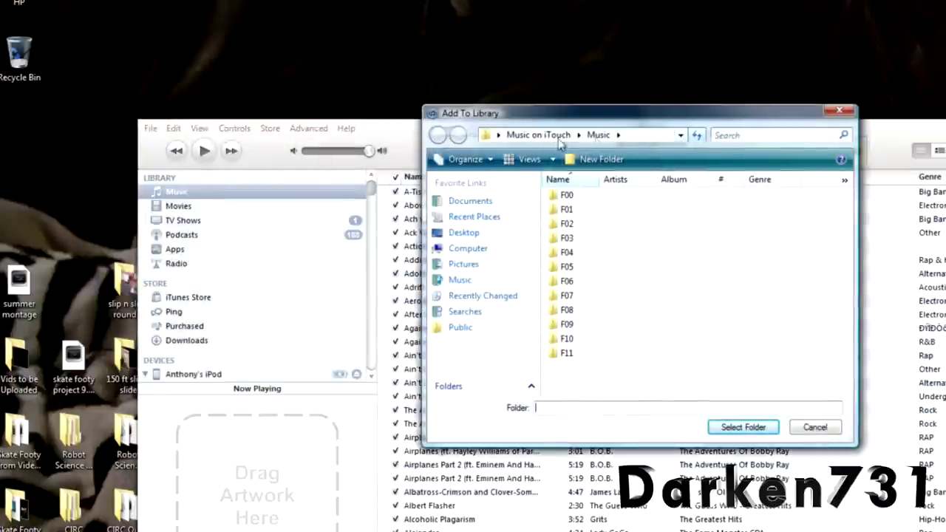
left_click(464, 233)
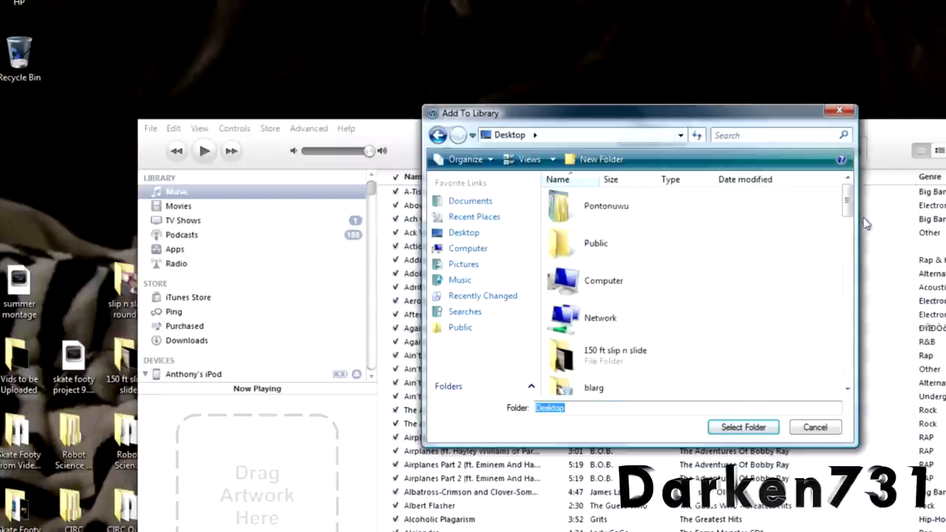
left_click_drag(848, 201, 848, 264)
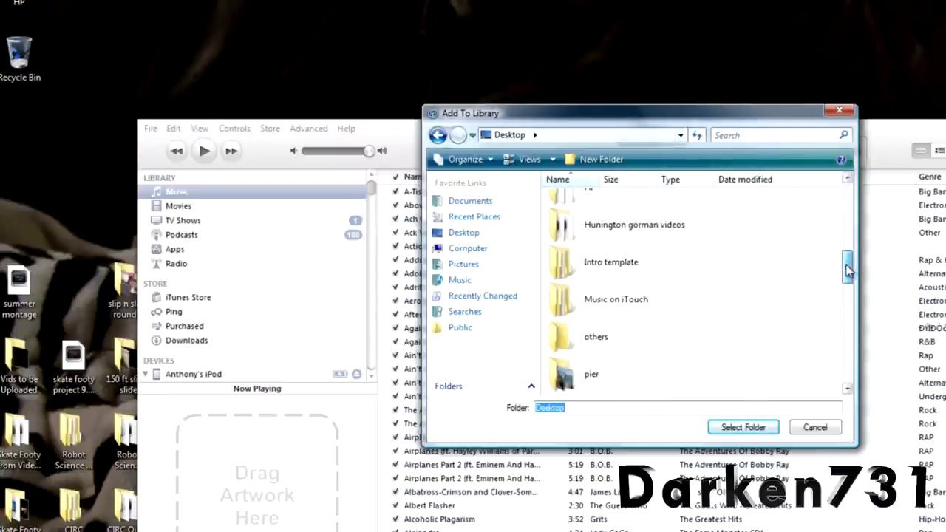
double_click(635, 310)
double_click(581, 230)
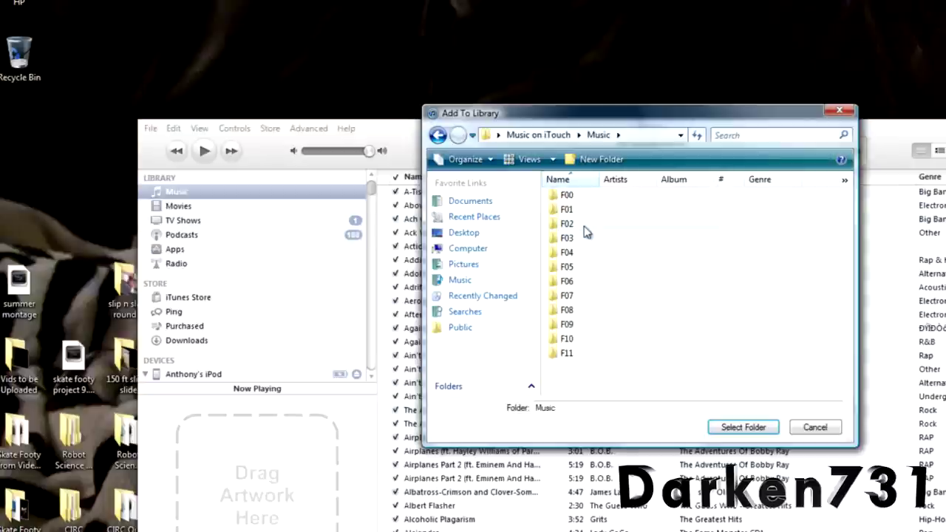
left_click(449, 137)
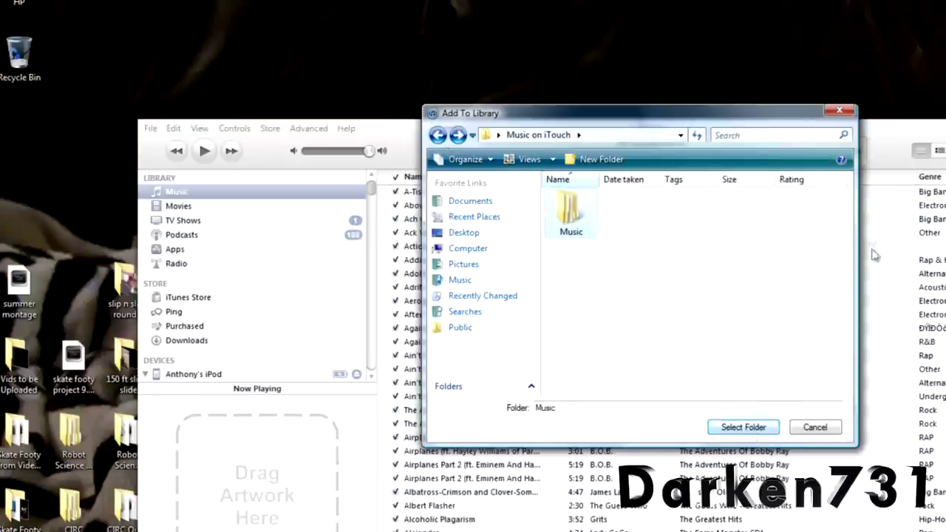
left_click(839, 110)
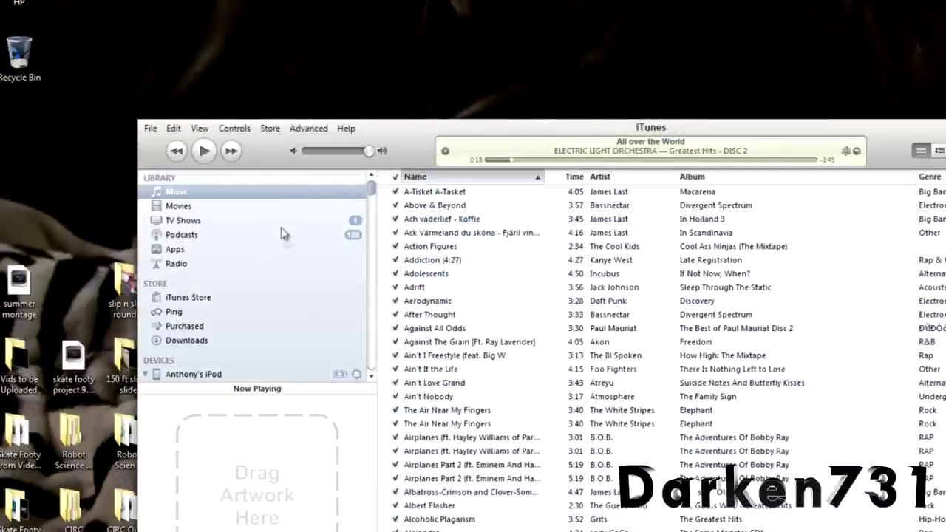
left_click(152, 128)
mouse_move(170, 134)
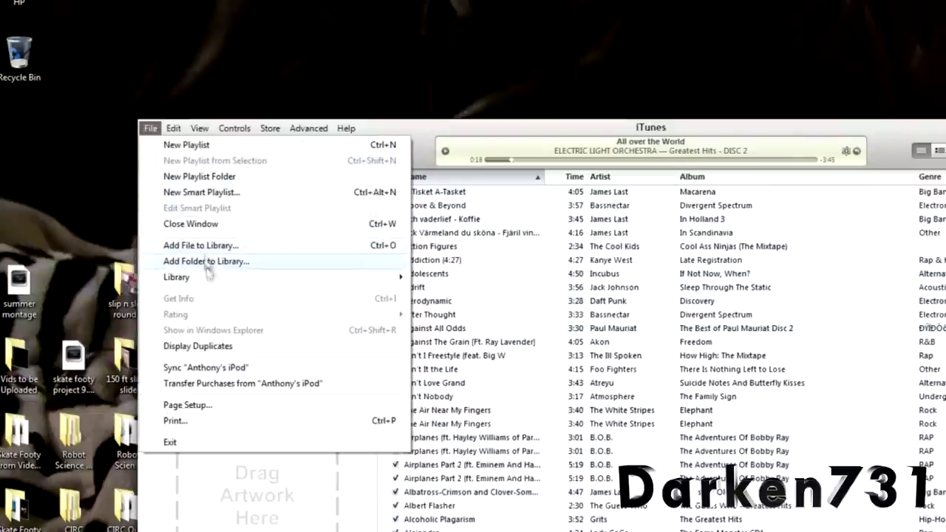
mouse_move(212, 278)
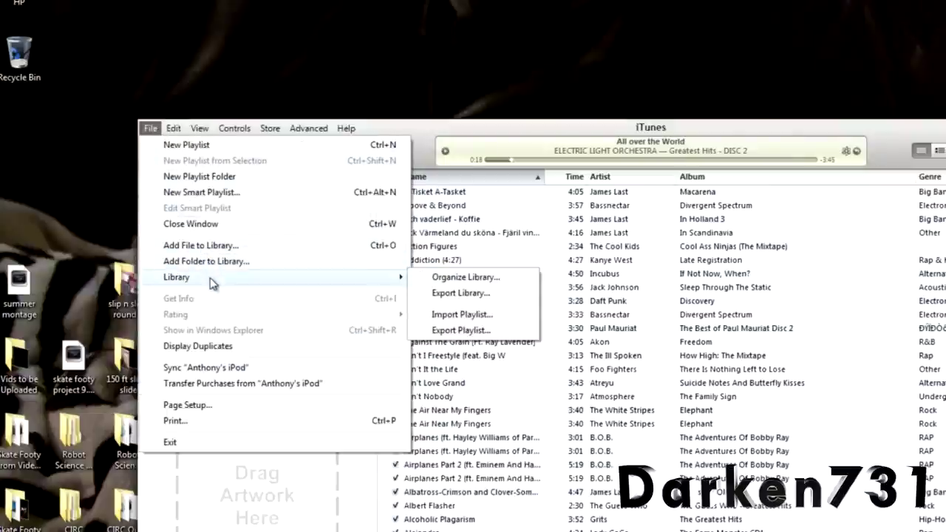
left_click(497, 280)
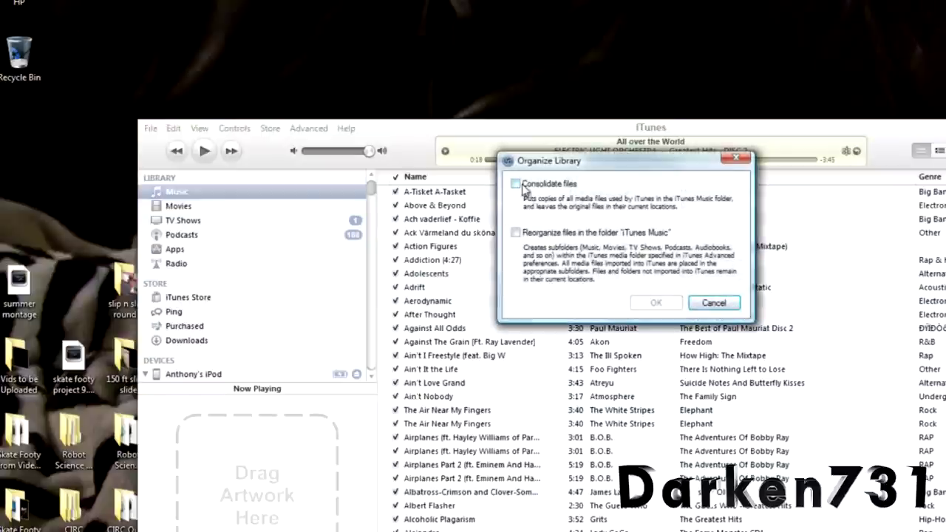
left_click(736, 157)
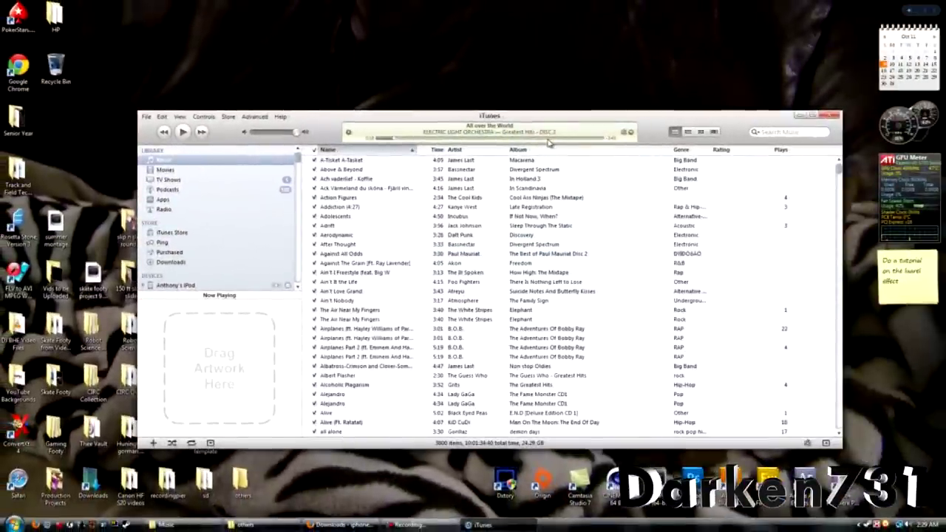